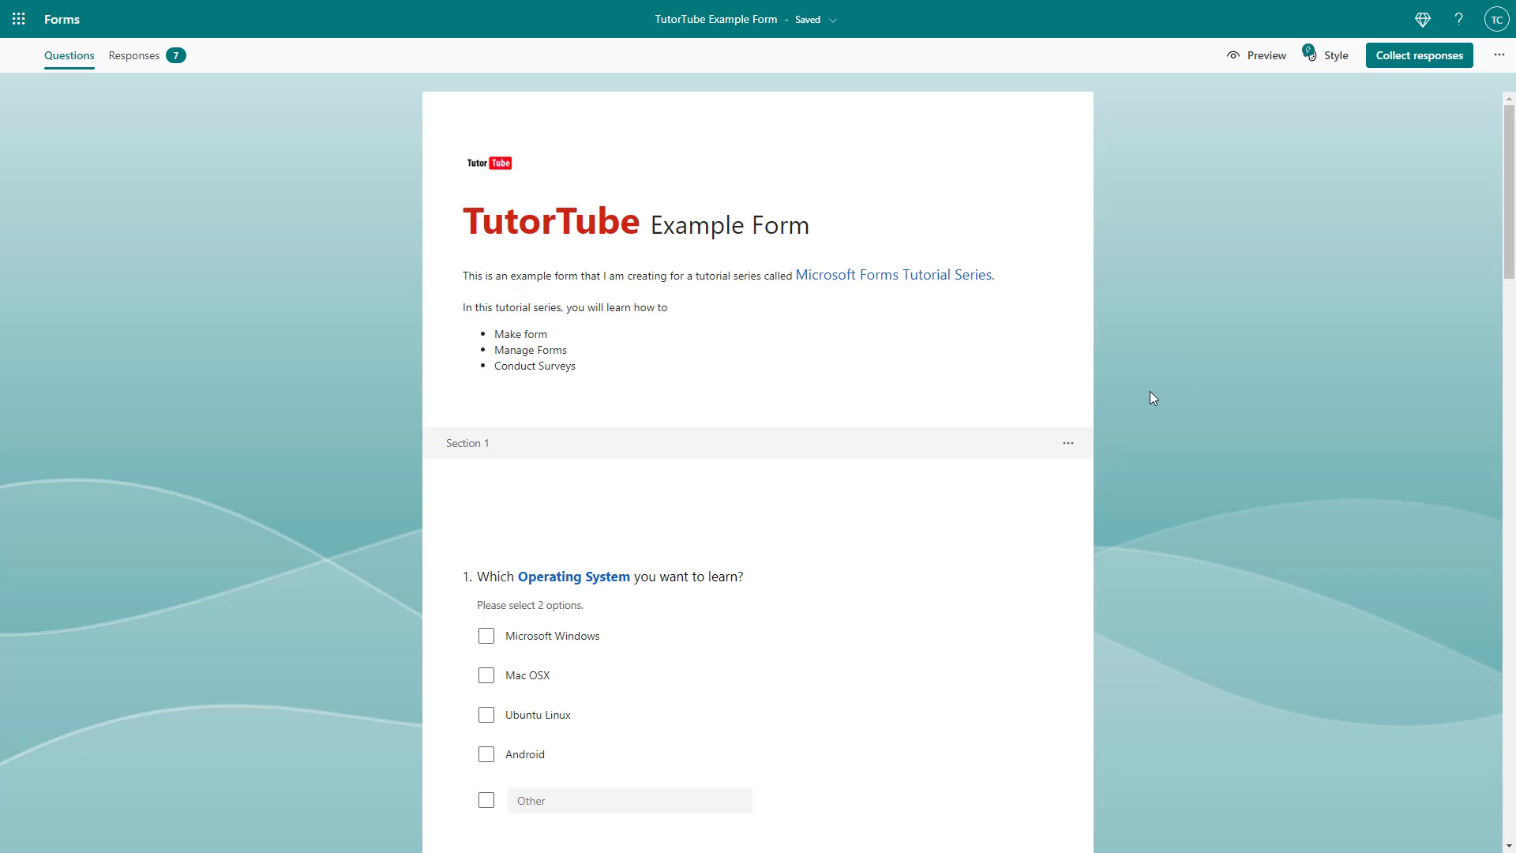
scroll(1052, 399, "down", 1)
scroll(1053, 399, "down", 3)
scroll(1117, 403, "up", 3)
Show the TutorTube Example Form's sharing options as a QR code
left_click(1410, 58)
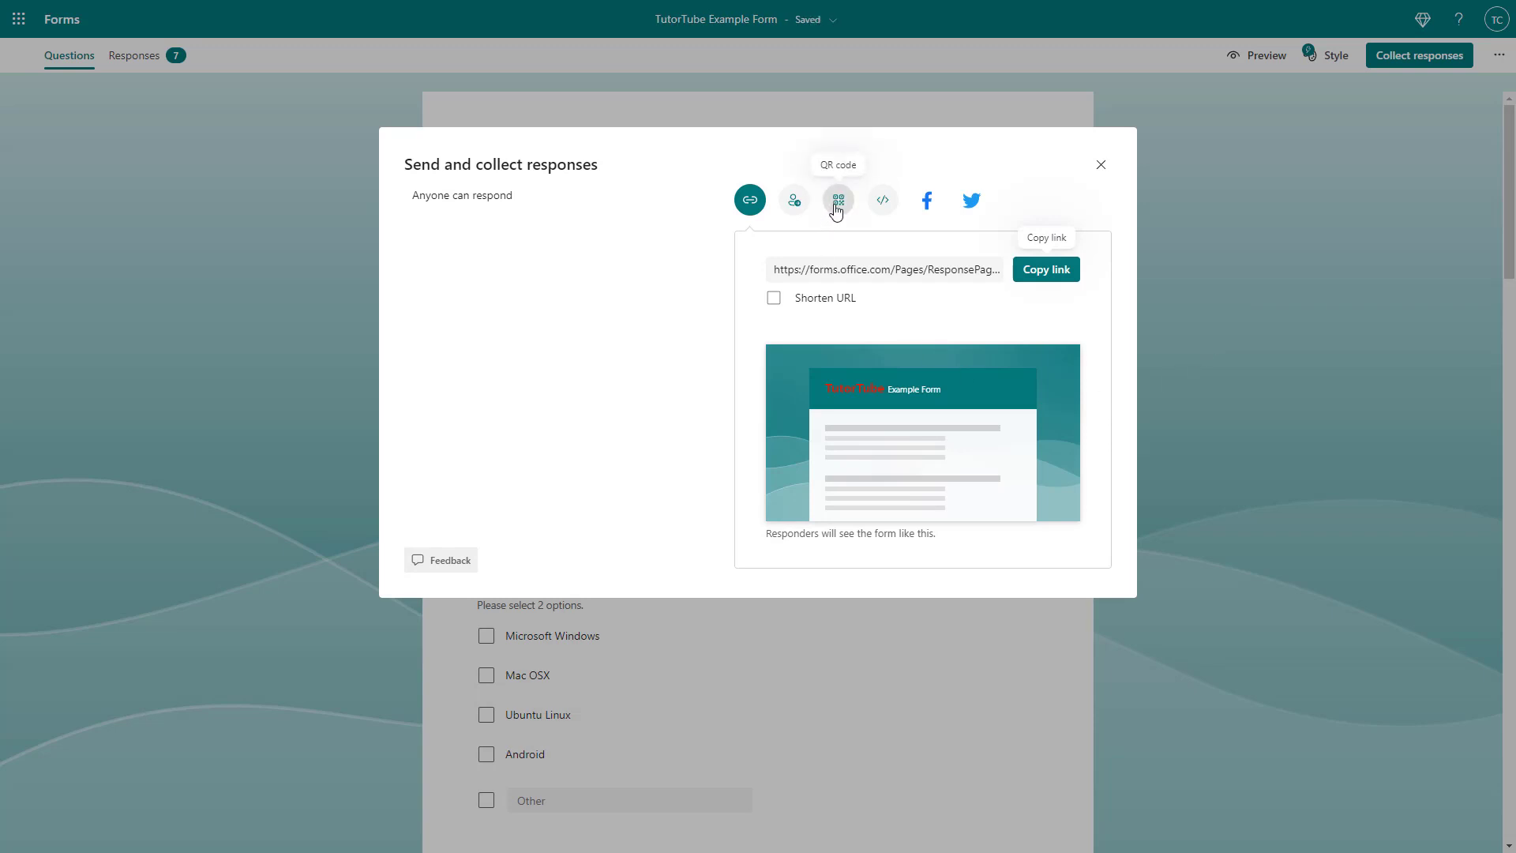
left_click(838, 204)
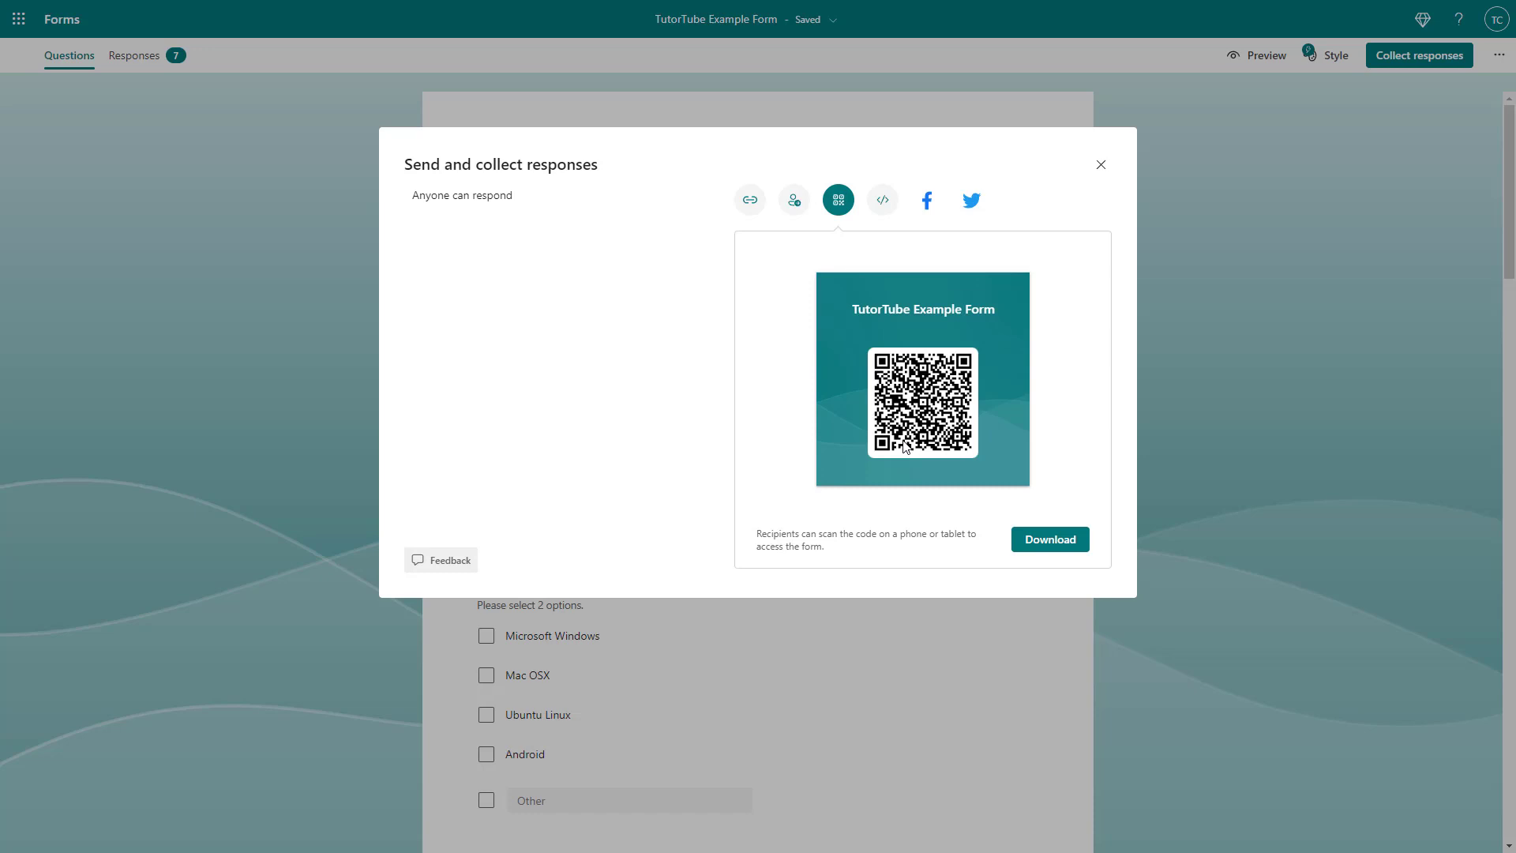
Download the QR code image, save it, and confirm the finished download
left_click(1046, 550)
left_click(1049, 548)
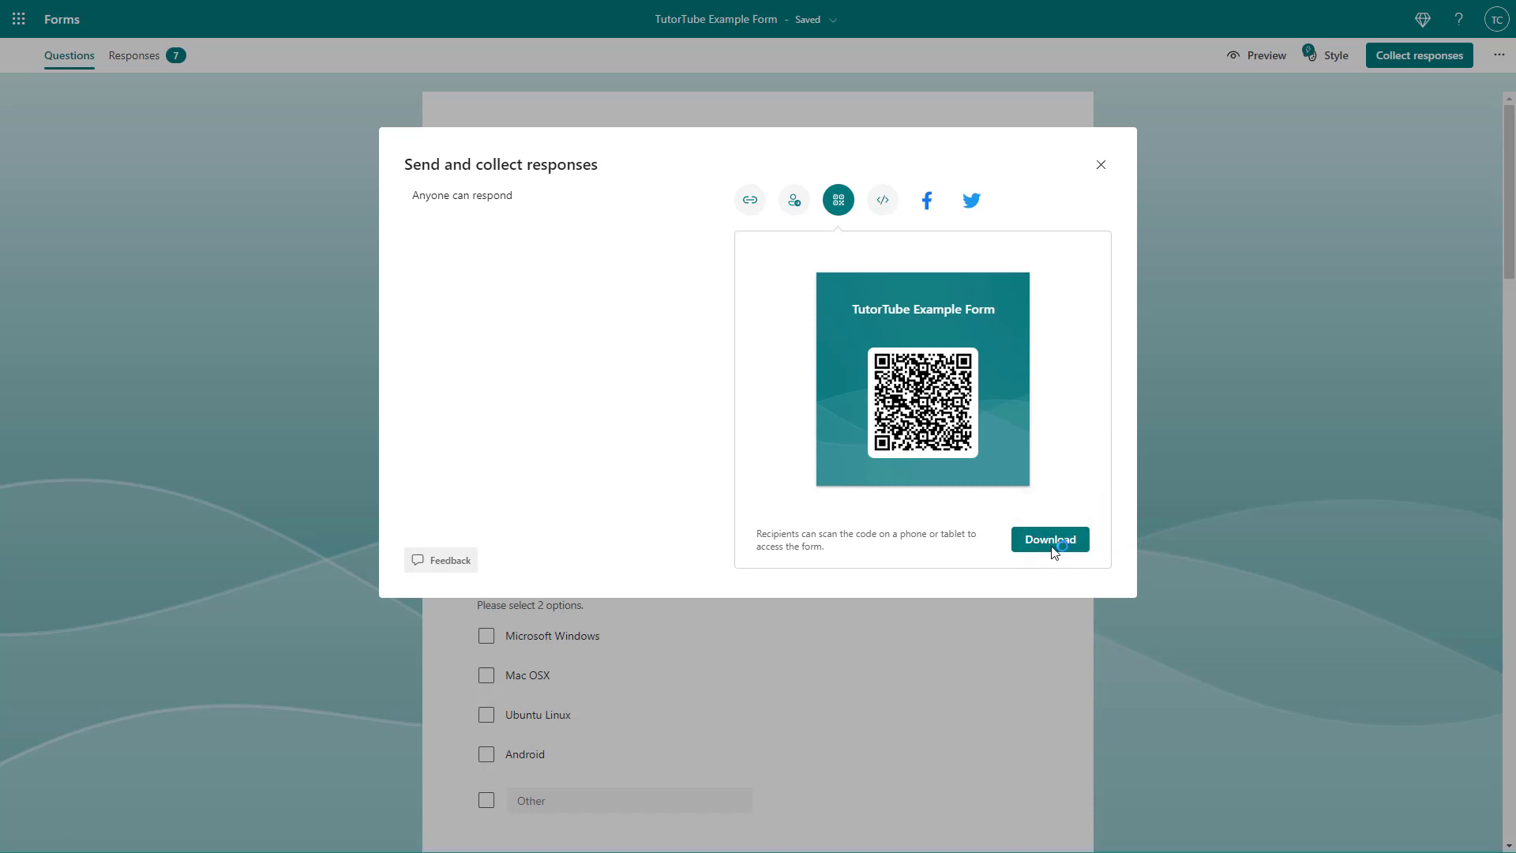
left_click(872, 434)
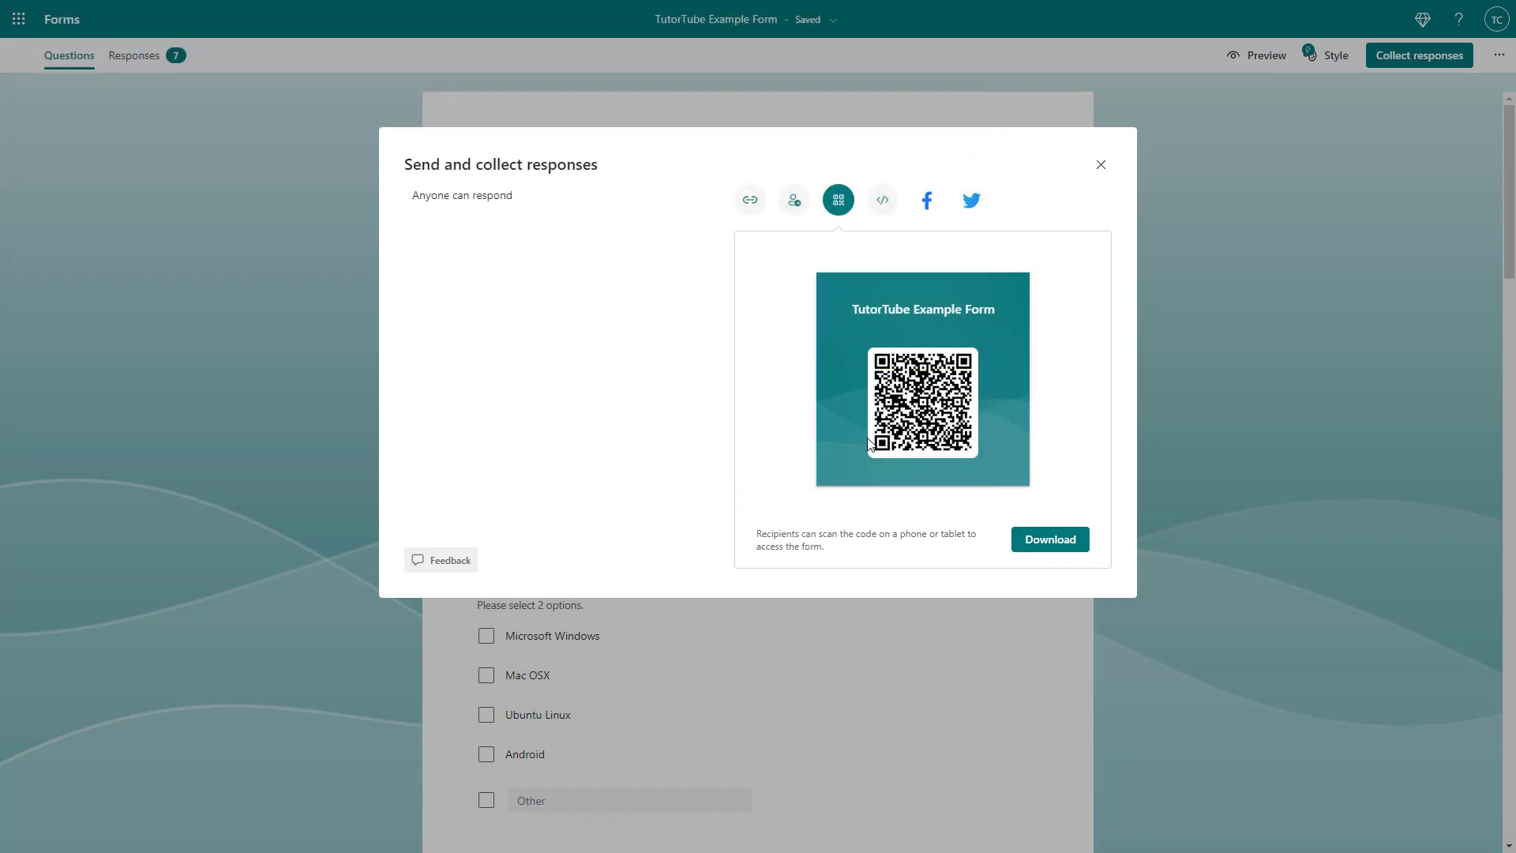
left_click(759, 48)
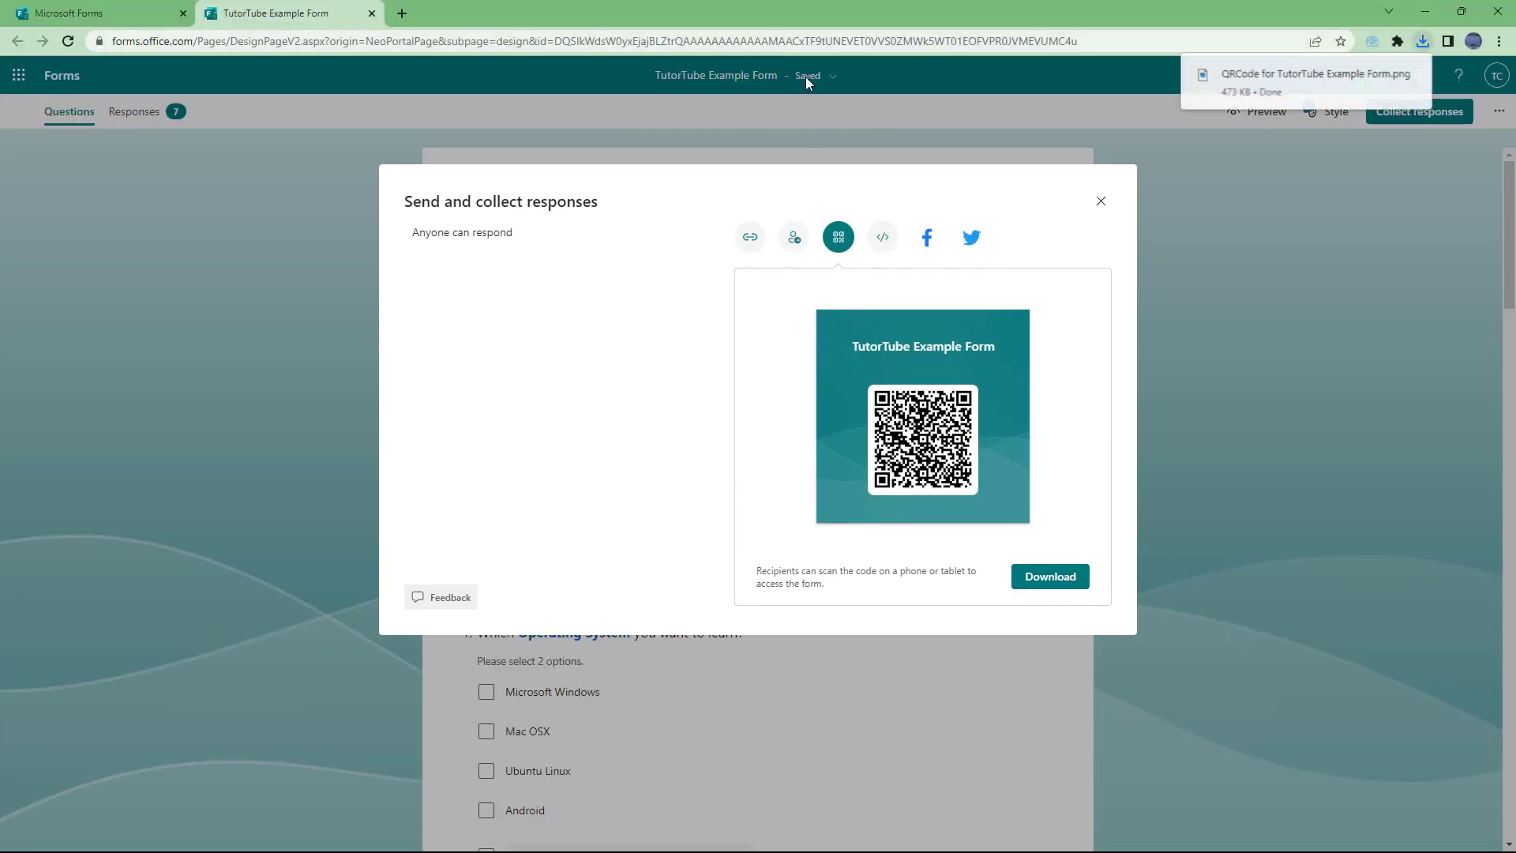
Open the downloaded QRCode PNG in Photos and drag its window lower
left_click(1276, 81)
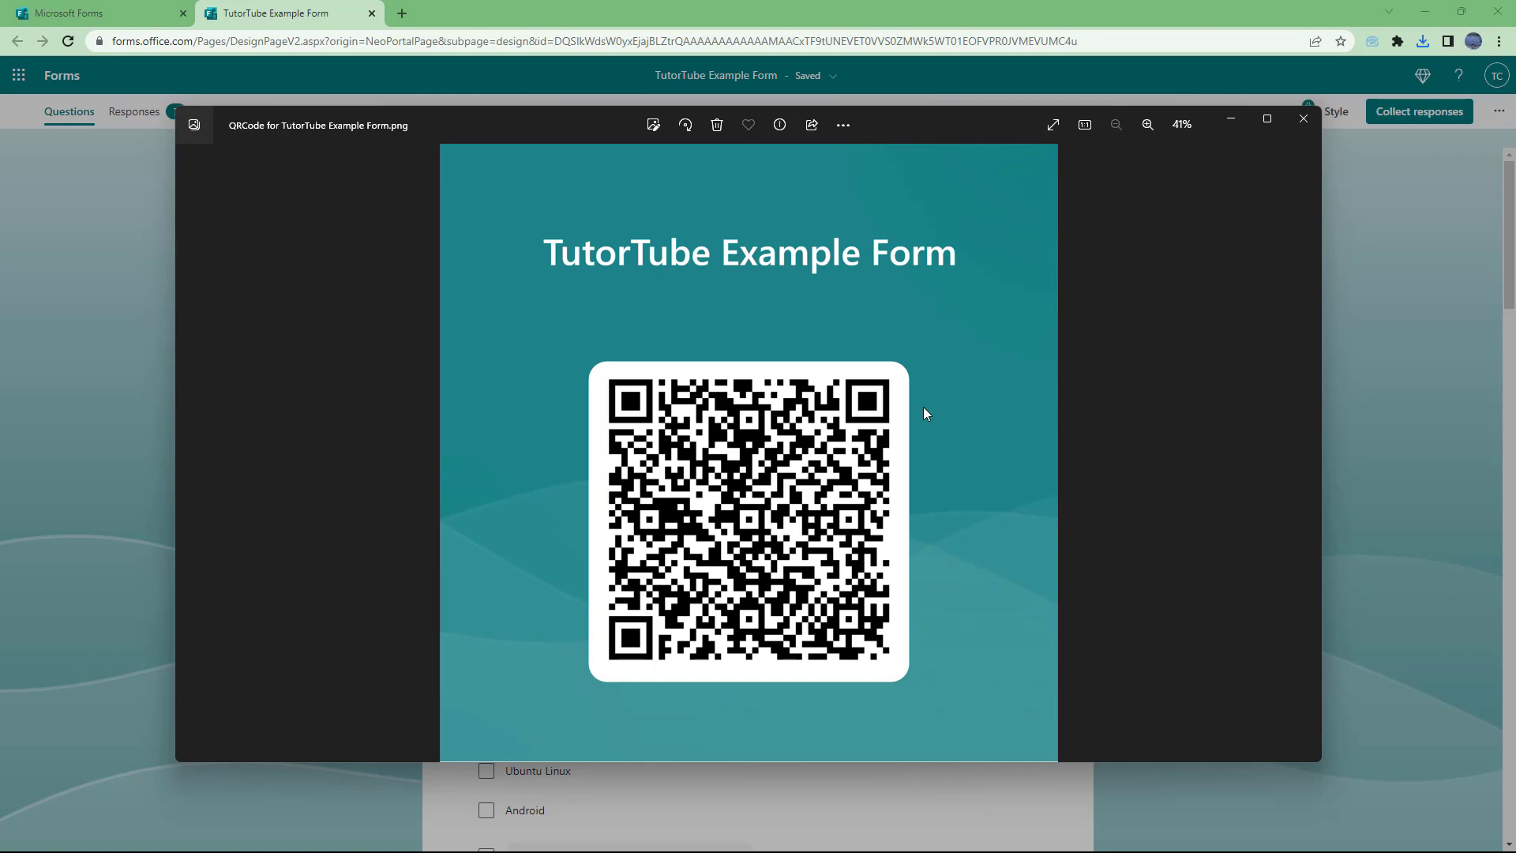
mouse_move(872, 110)
left_mouse_down()
mouse_move(908, 215)
mouse_move(853, 490)
mouse_move(879, 453)
mouse_move(878, 355)
left_mouse_up()
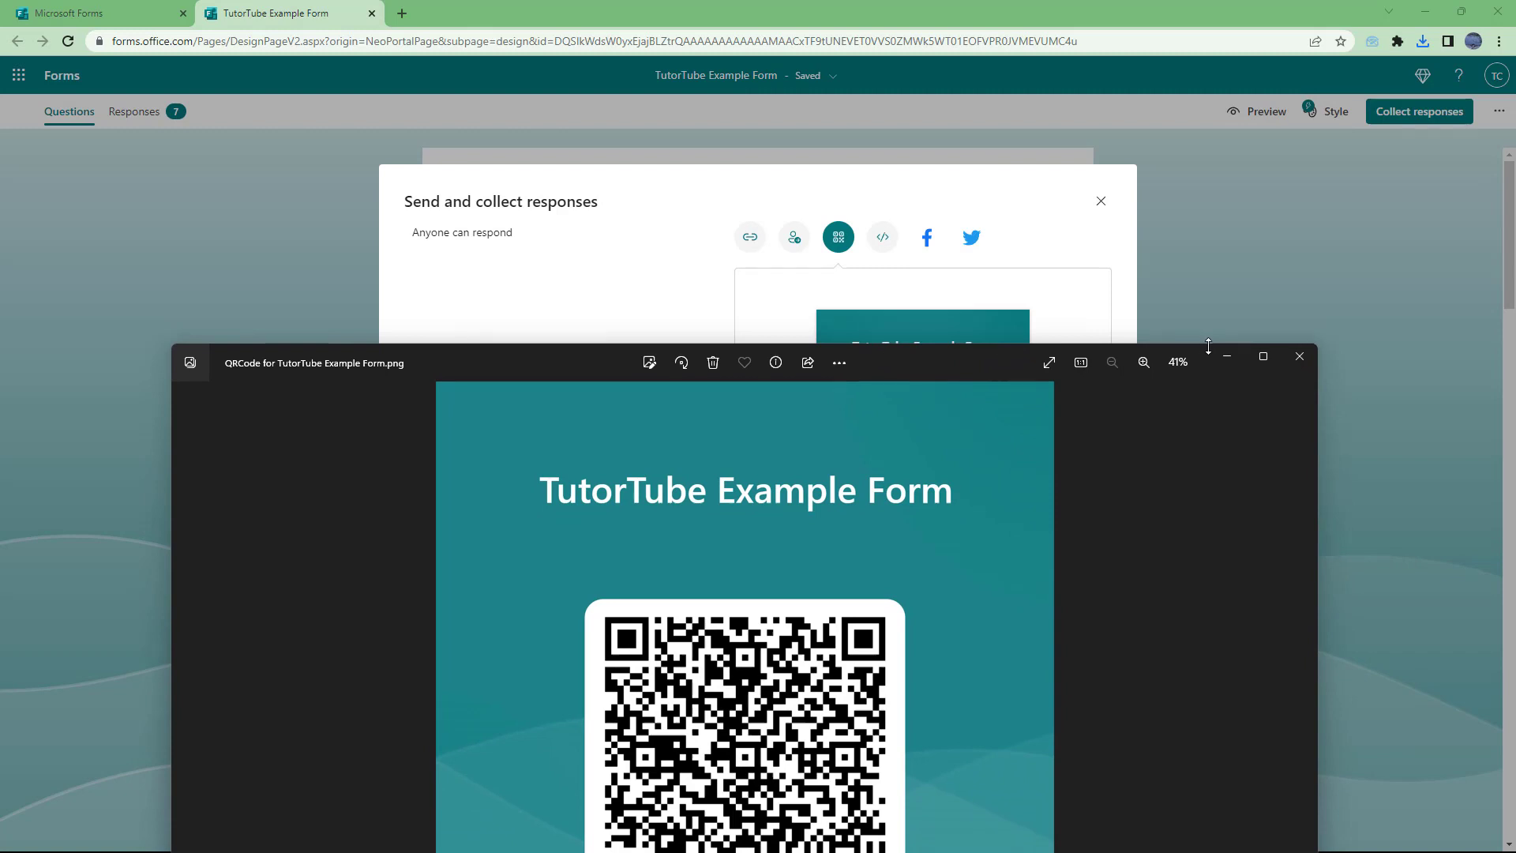
Close the Photos viewer and the Send and collect responses dialog
left_click(1303, 354)
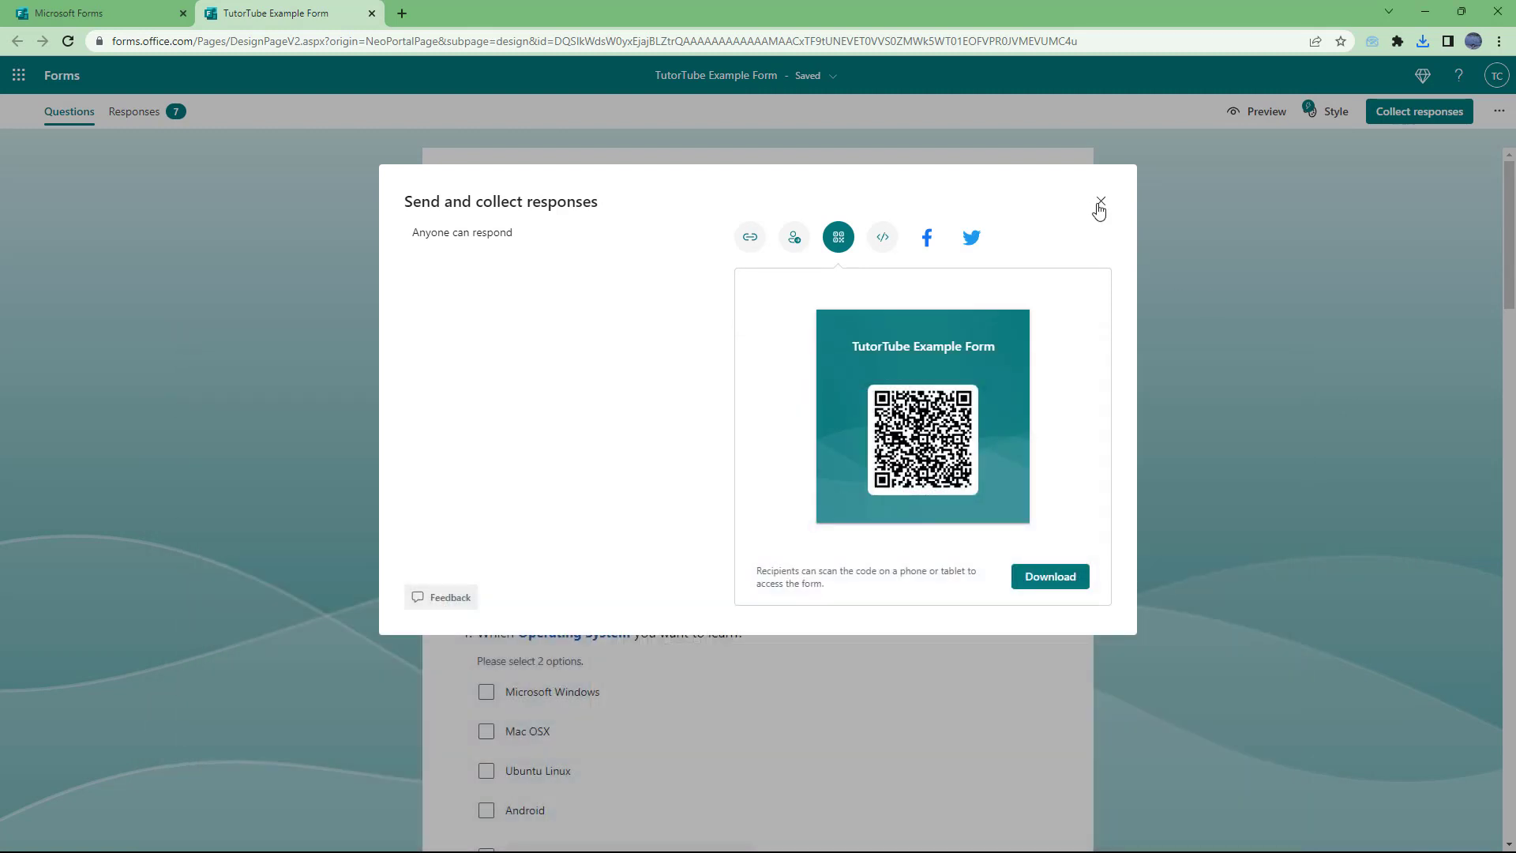
left_click(1100, 202)
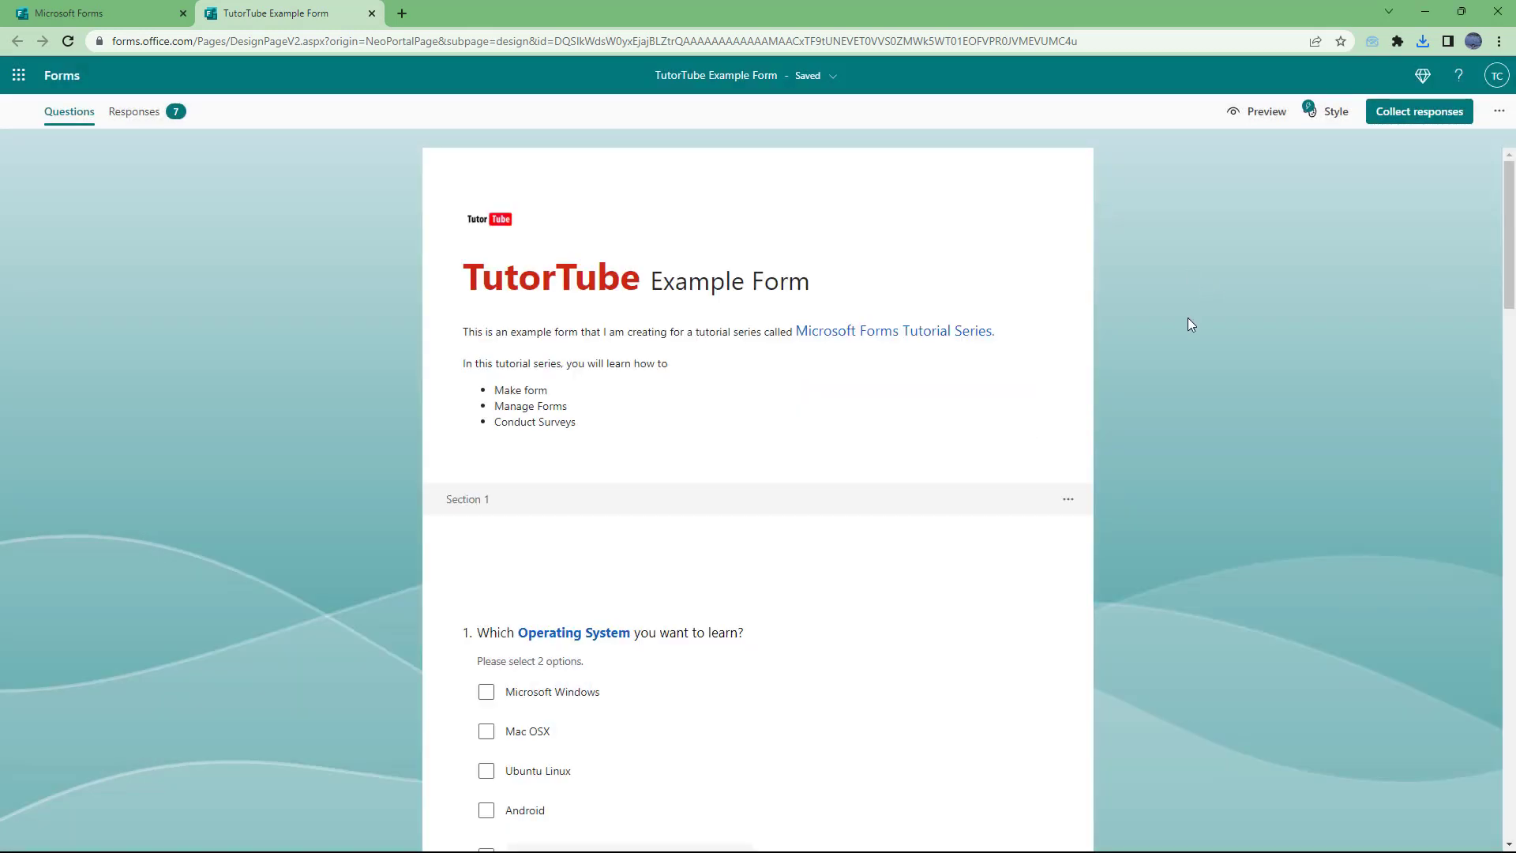